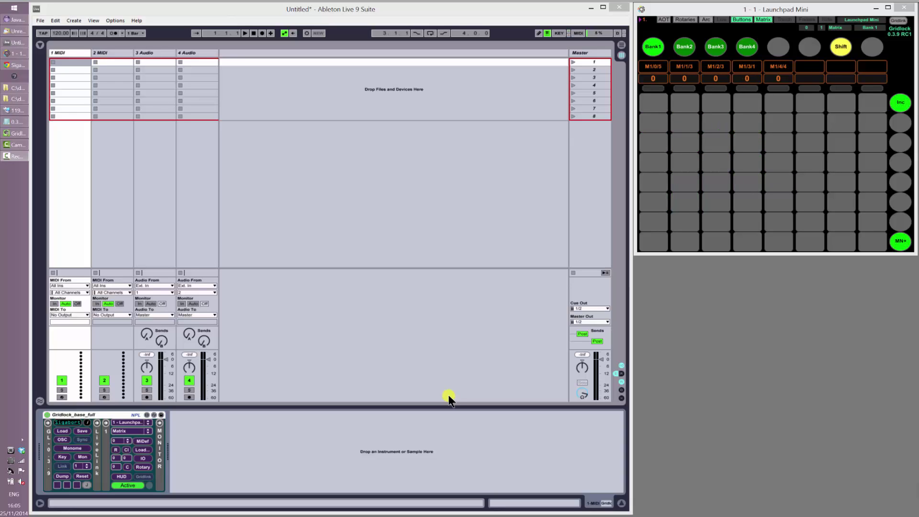
Expand the Gridlock MIDI statistics and inspect the GL Live MIDI In and Out ports in loopMIDI and Live's MIDI preferences.
left_click(48, 423)
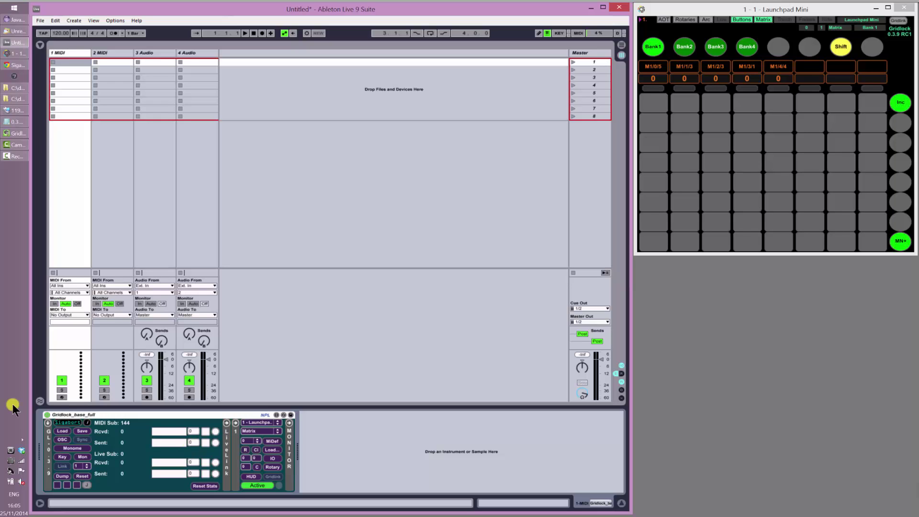
left_click(11, 450)
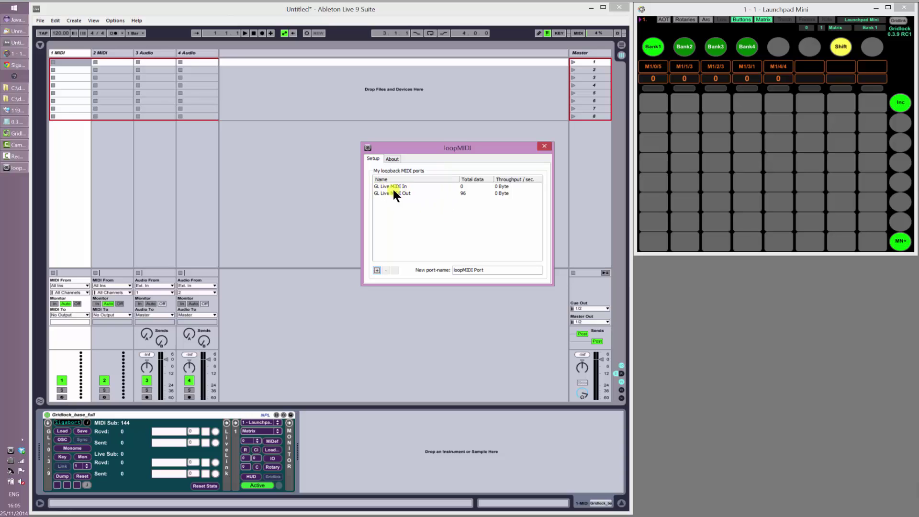
left_click(115, 20)
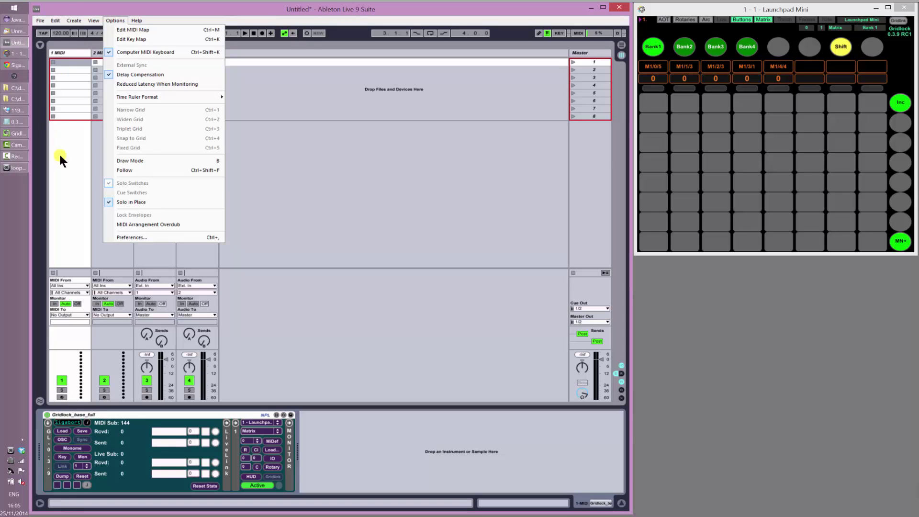
left_click(139, 238)
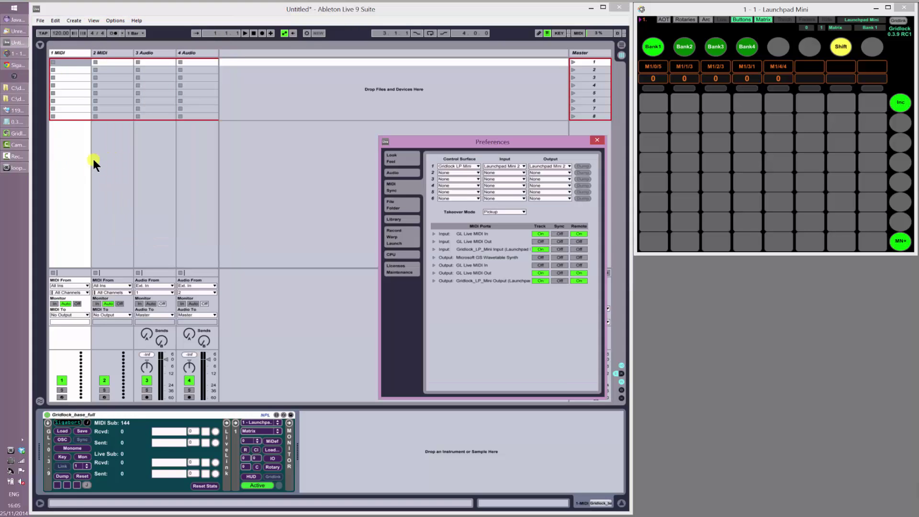
left_click(10, 450)
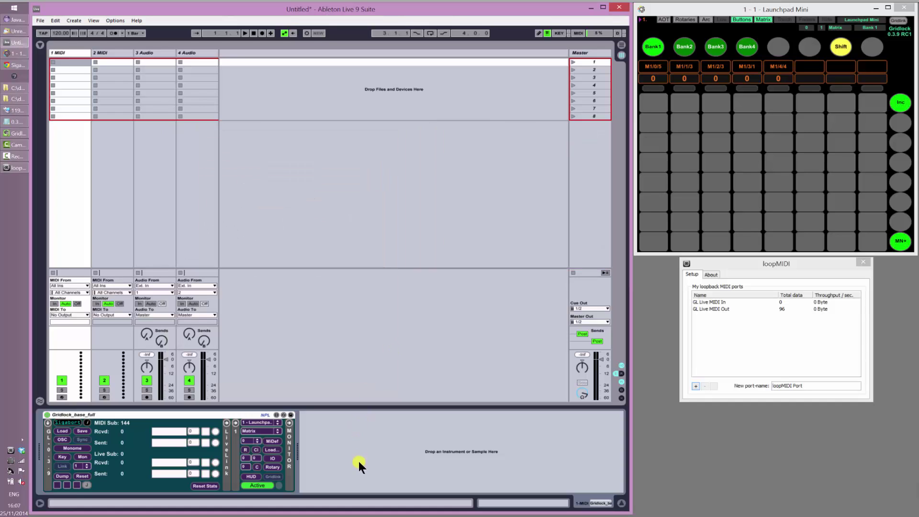
Open Gridlock's IO Configuration window, place it over the session view, and check its available MIDI inputs and outputs.
left_click(273, 458)
left_click_drag(708, 99, 217, 108)
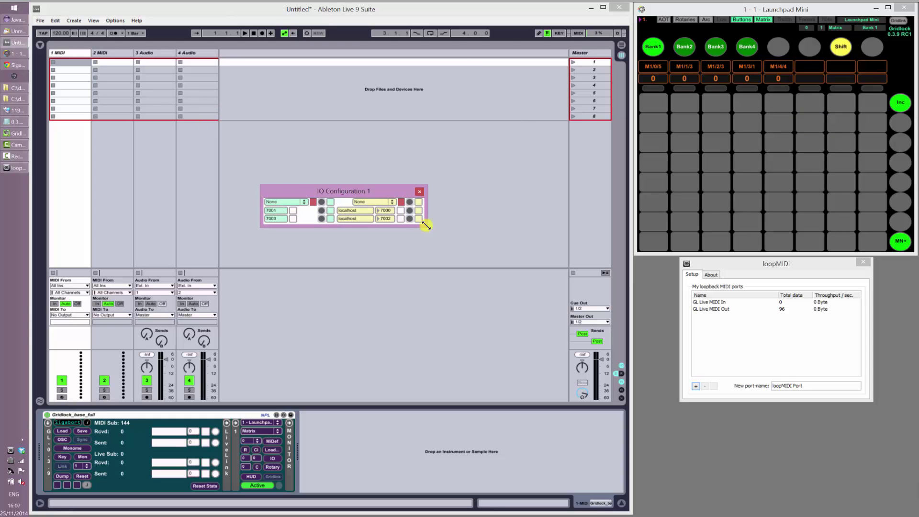
left_click(304, 201)
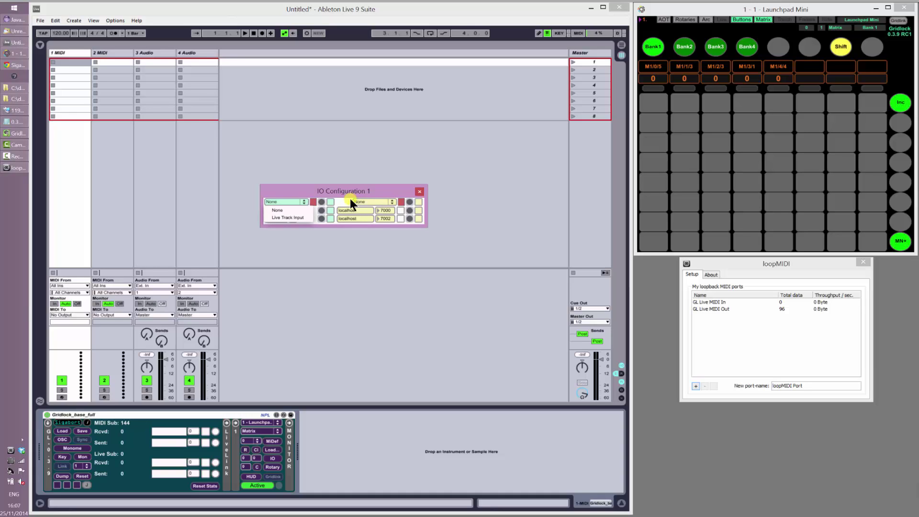
left_click(252, 137)
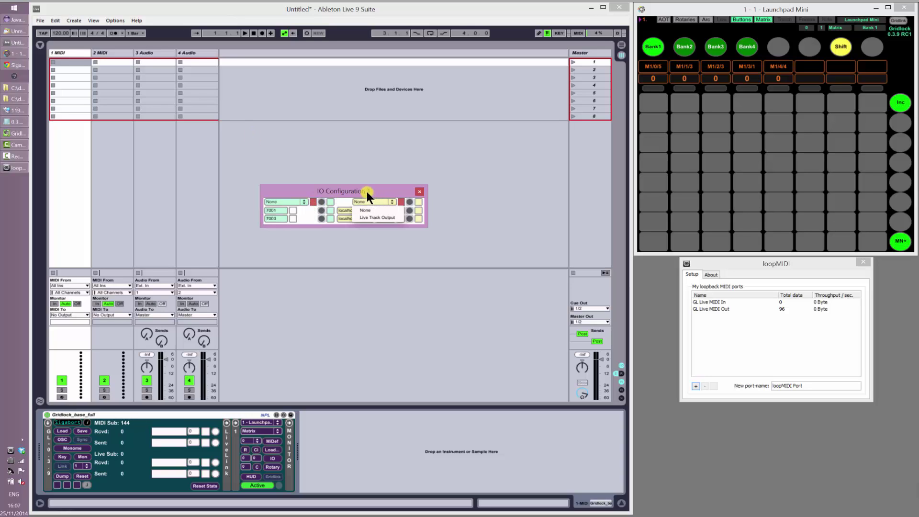
left_click(245, 128)
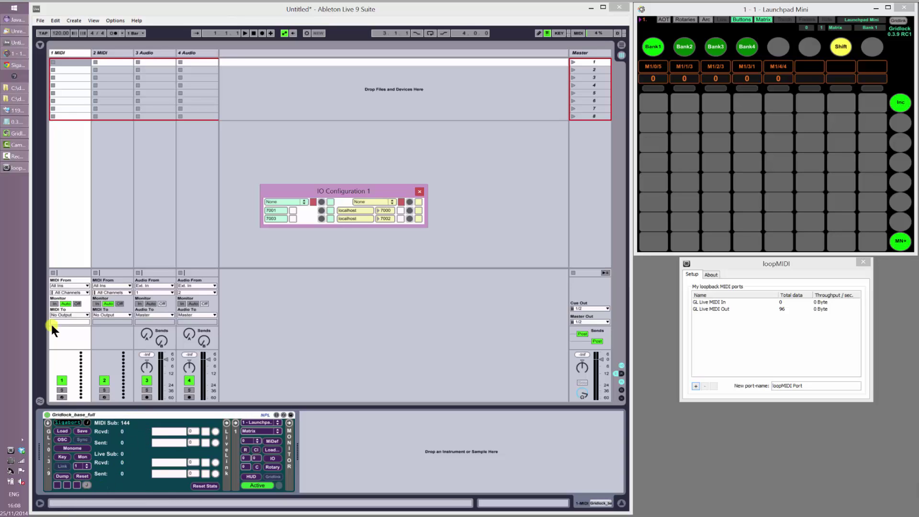
Enable external MIDI ports on the Gridlock device and set its IO input to GL Live MIDI Out and output to GL Live MIDI In.
left_click(187, 502)
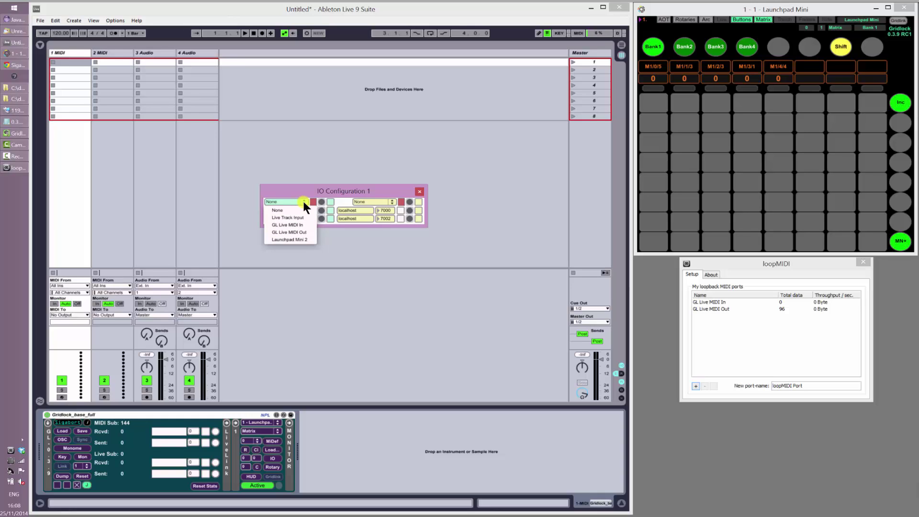
left_click(286, 231)
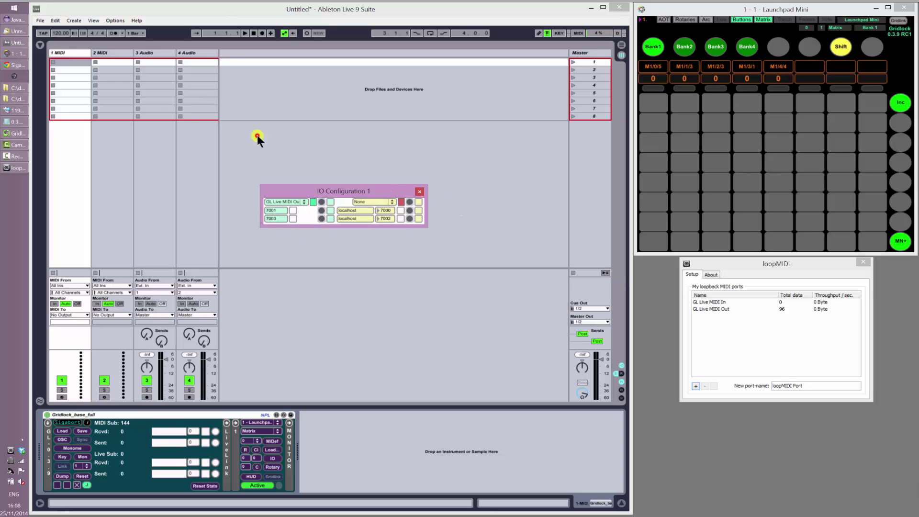
left_click(386, 202)
left_click(382, 246)
left_click(410, 267)
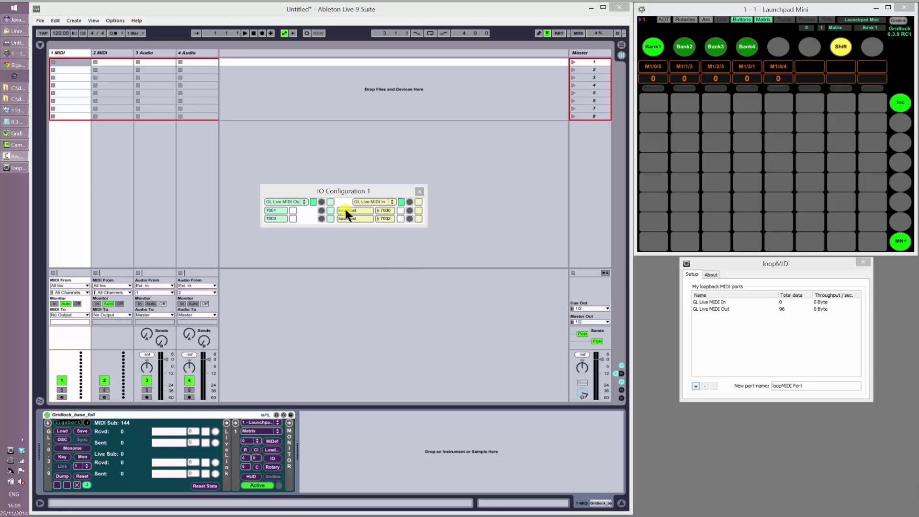
Turn on message logging for the MIDI input and output, and show the Max window with IO Configuration moved beside the Gridlock device.
left_click(331, 202)
left_click(418, 202)
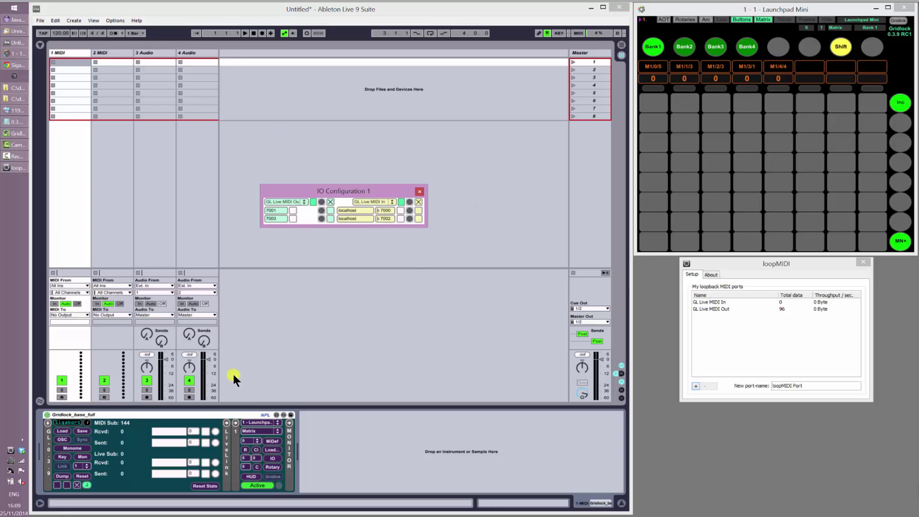
right_click(214, 416)
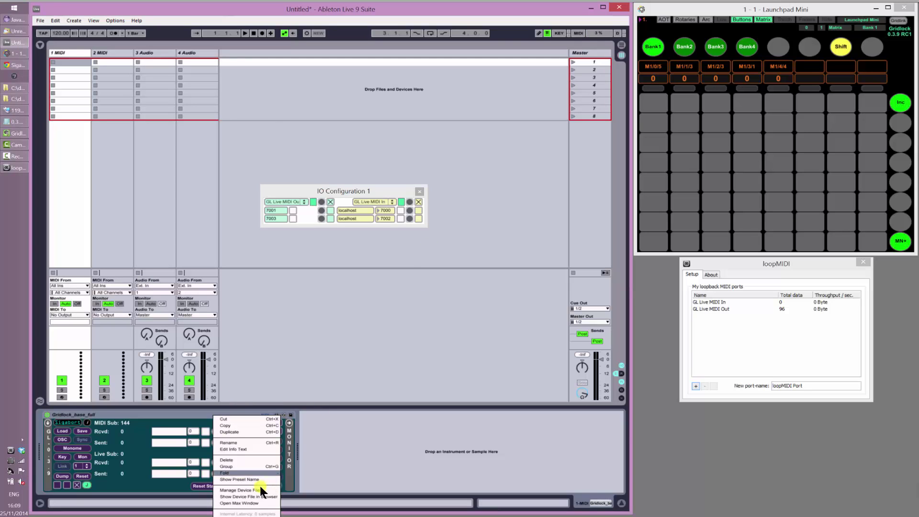
left_click(249, 502)
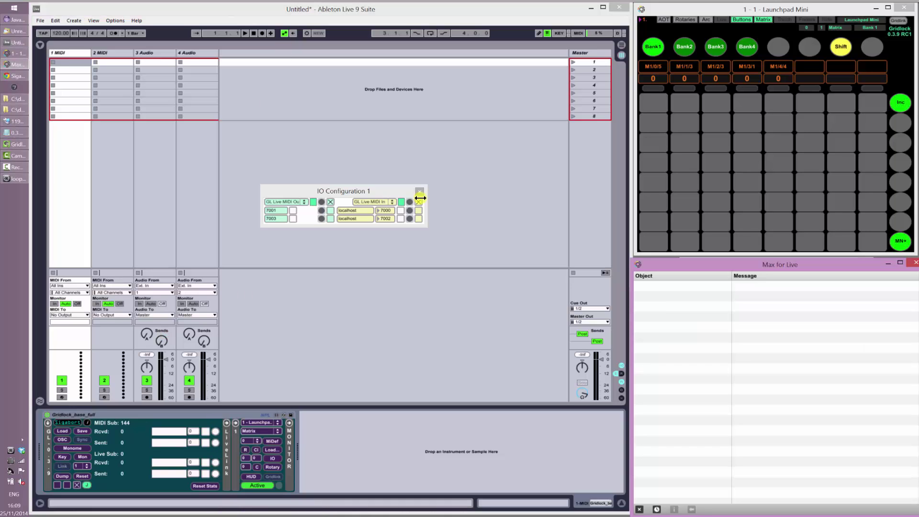
left_click(381, 192)
left_click_drag(383, 191, 577, 416)
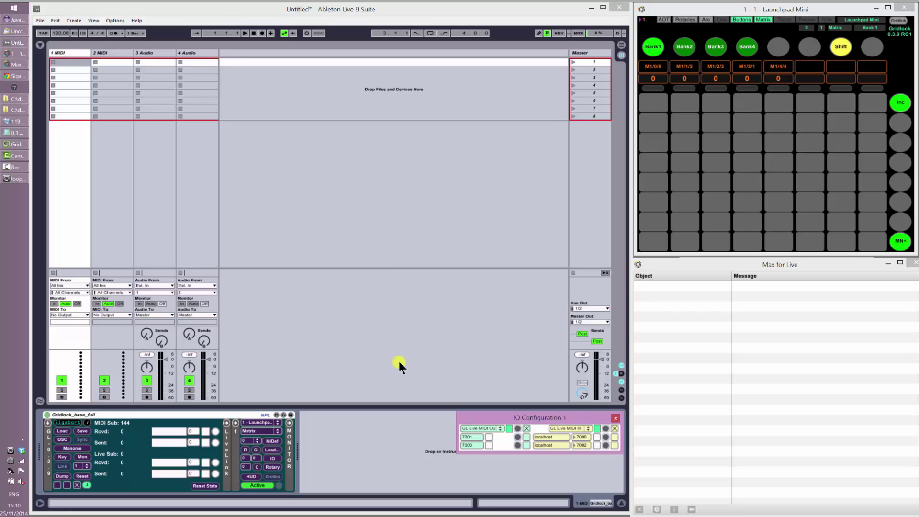
Apply the default MIDI definitions to the Gridlock Slider page and test the CC15/1 slider's outgoing messages.
left_click(273, 441)
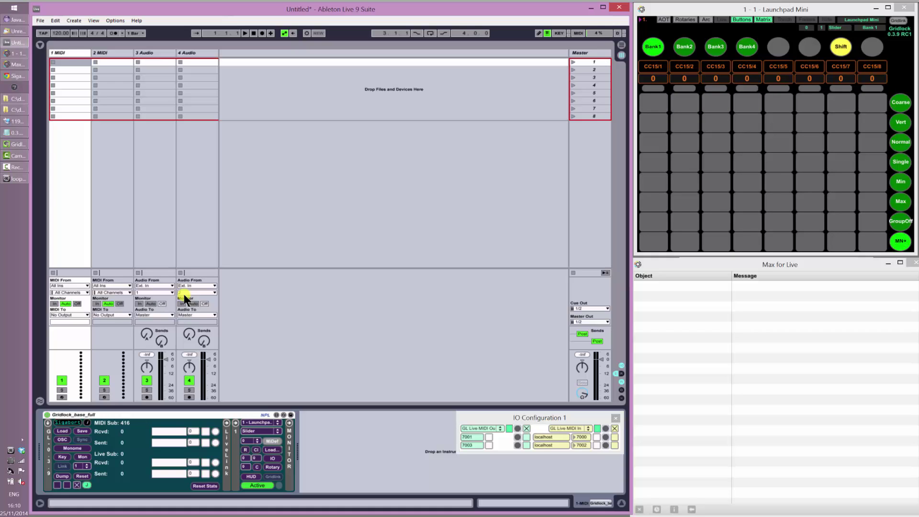
left_click(770, 191)
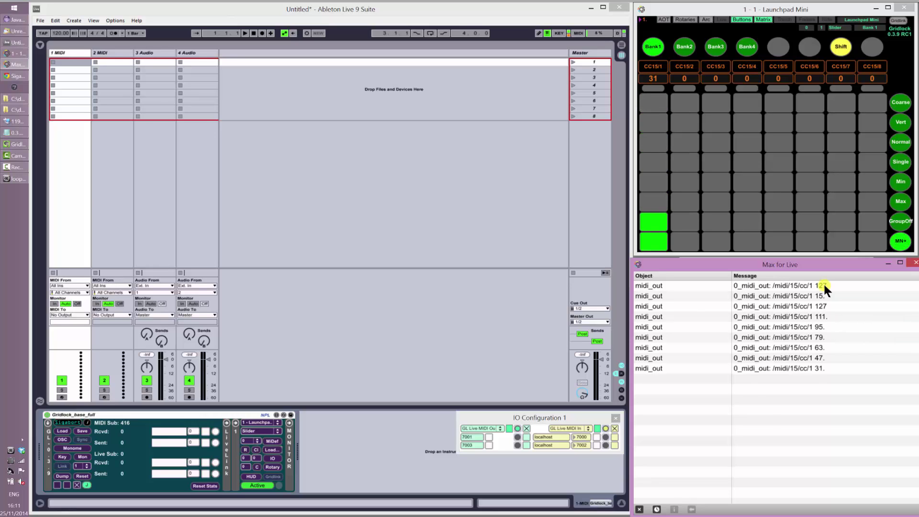
MIDI-map the volumes of 3 Audio and 4 Audio to CC15/1 and CC15/2, and move both track faders to test the feedback.
left_click(601, 53)
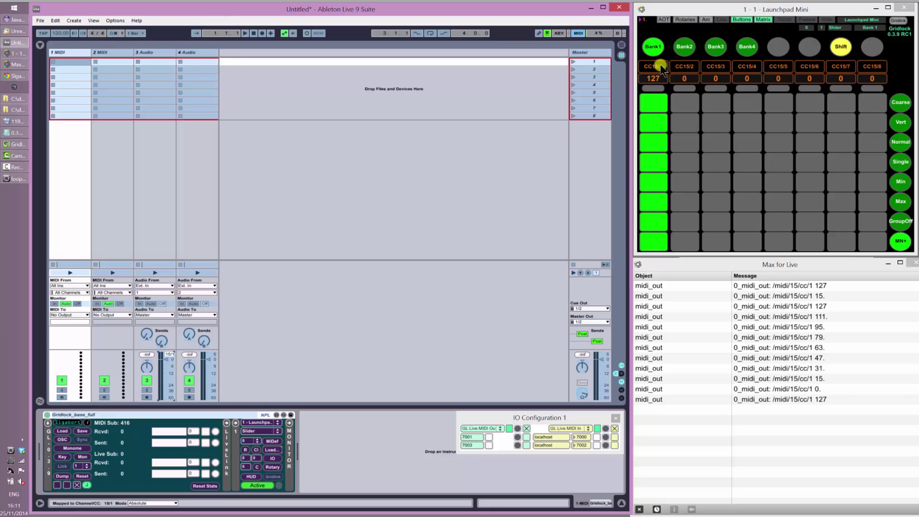
left_click(206, 374)
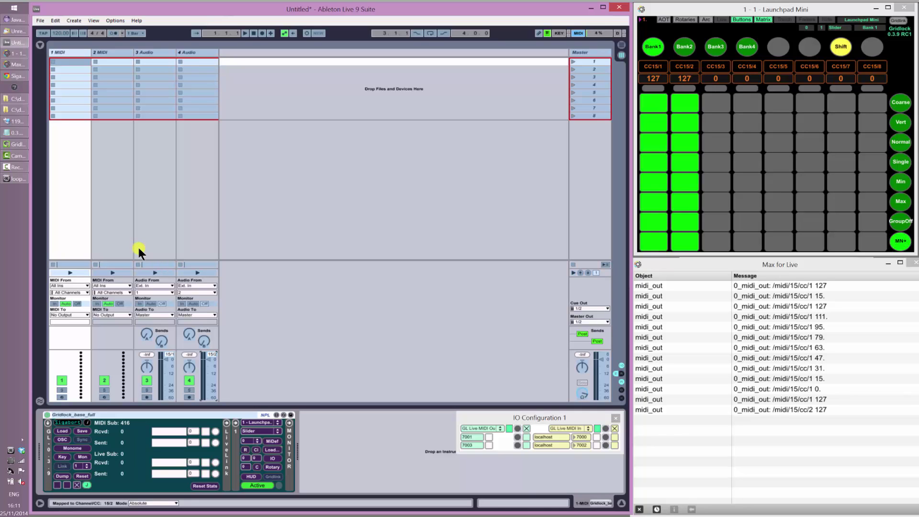
left_click(578, 34)
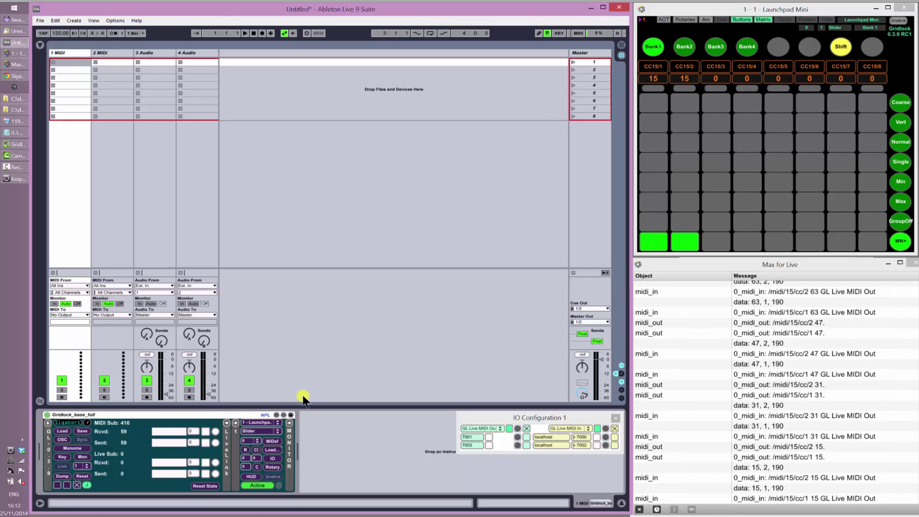
mouse_move(168, 390)
left_mouse_down()
mouse_move(164, 364)
mouse_move(167, 396)
left_mouse_up()
mouse_move(213, 369)
left_mouse_down()
mouse_move(207, 363)
mouse_move(209, 396)
mouse_move(204, 365)
left_mouse_up()
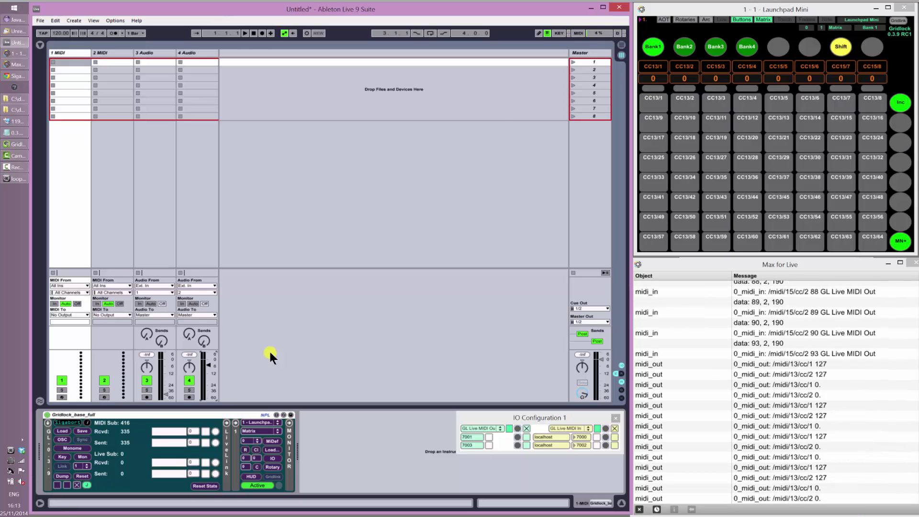
MIDI-map the track activators of 3 Audio and 4 Audio to the matrix pads CC13/1 and CC13/2.
left_click(578, 33)
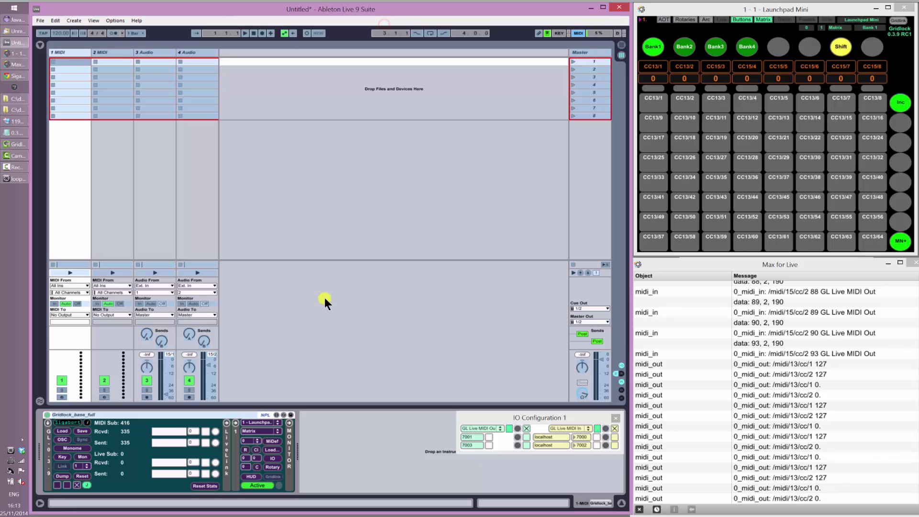
left_click(147, 380)
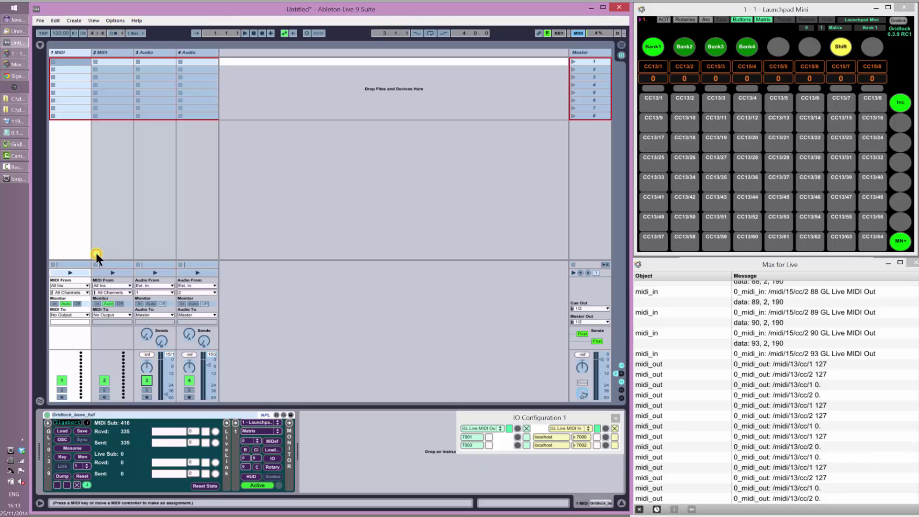
left_click(189, 380)
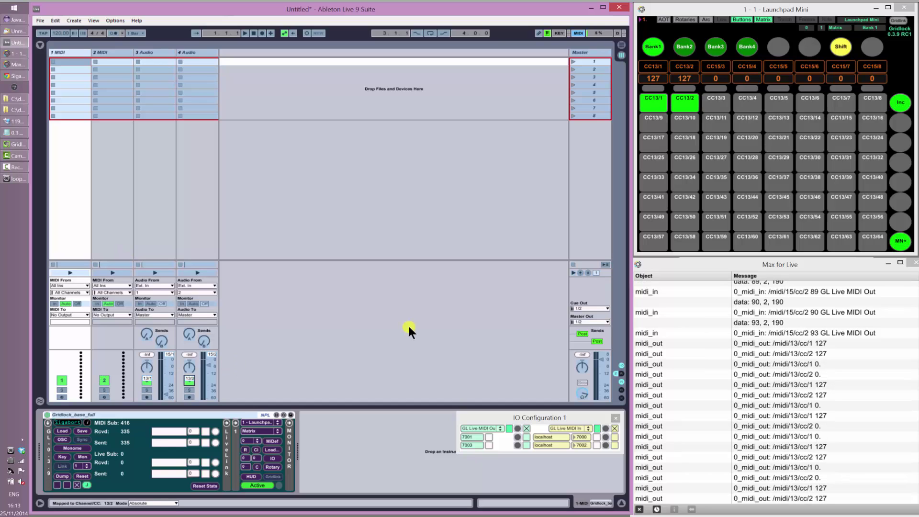
left_click(580, 33)
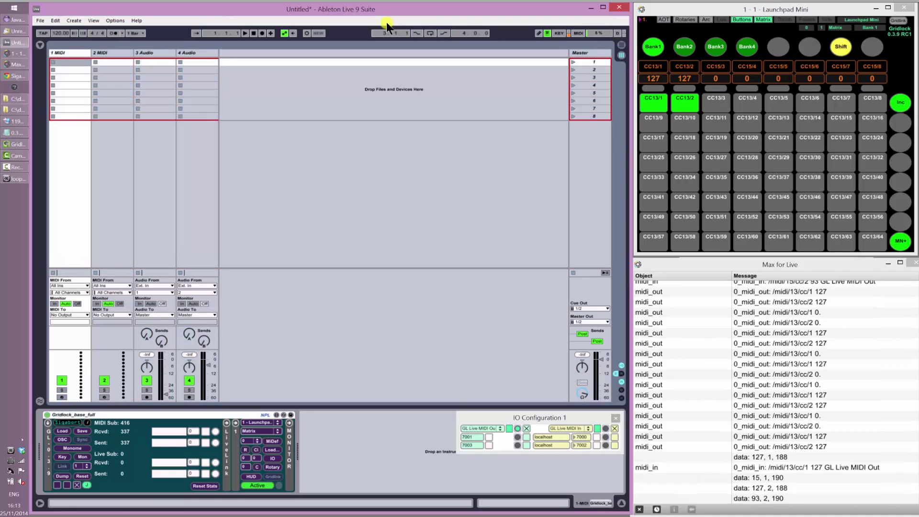
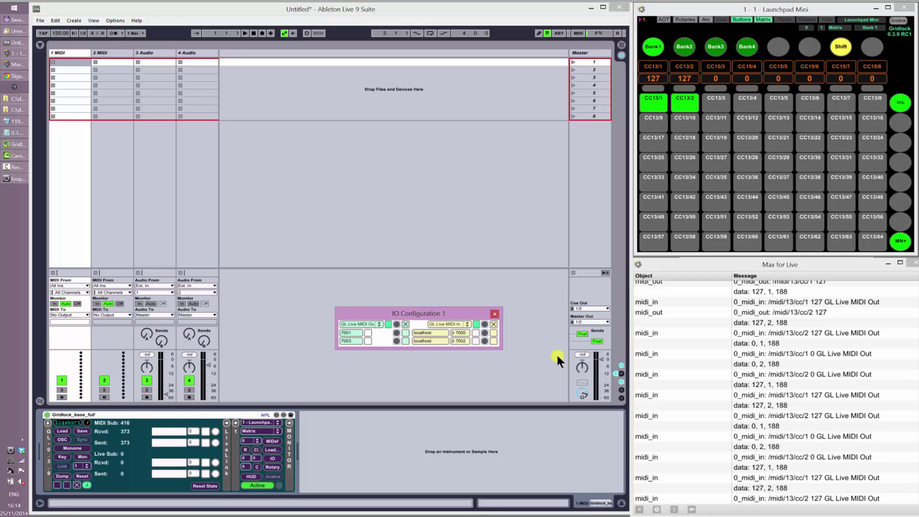
Close IO Configuration and open the Gridlock Configuration for the Launchpad Mini with parameter names shown.
left_click(494, 313)
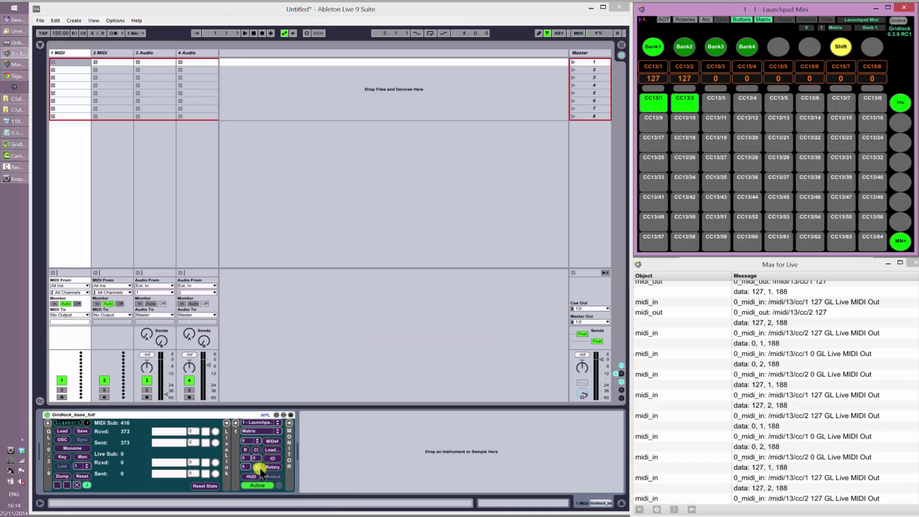
left_click(171, 312)
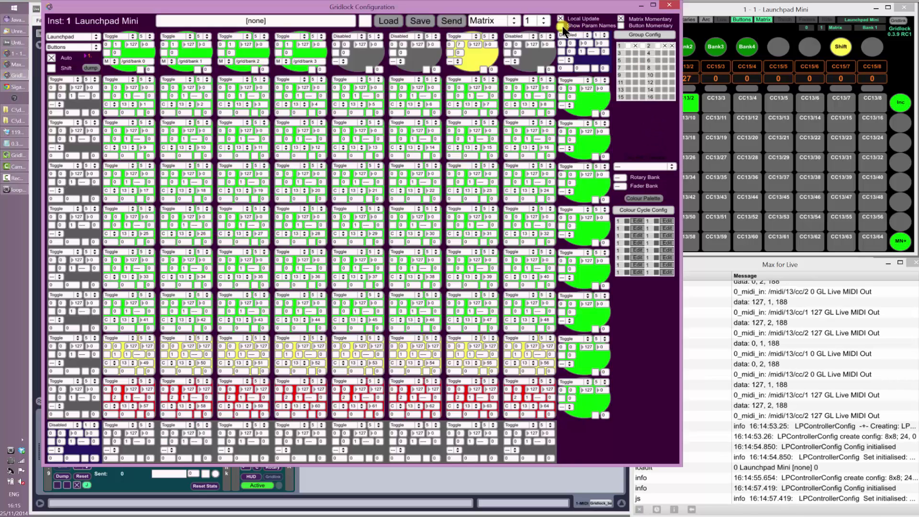
left_click(377, 22)
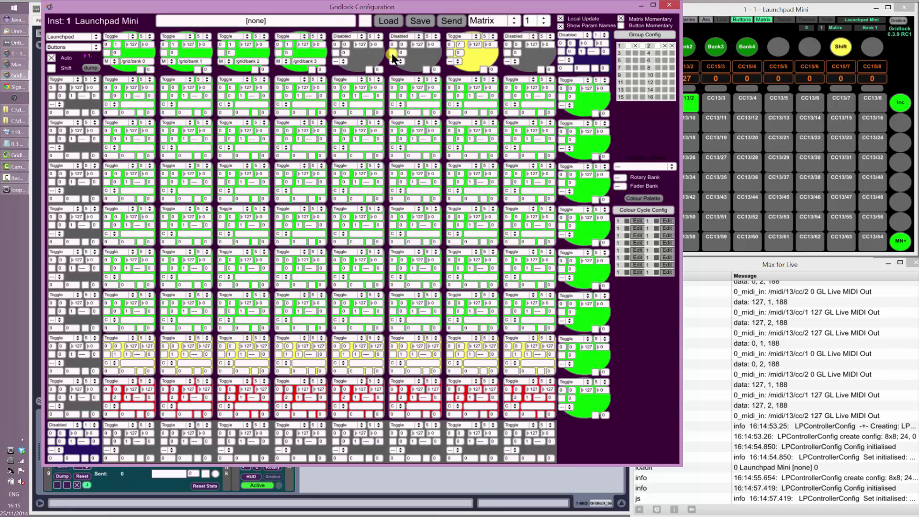
Name the first two matrix pads Mute#1 and Mute#2, send the configuration to the controller, and close the configuration window.
left_click(201, 81)
left_click(94, 68)
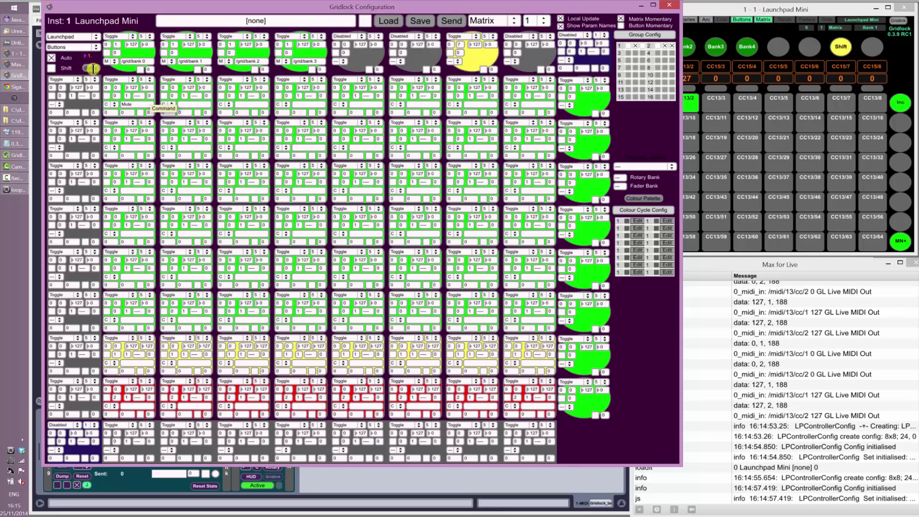
type("#1")
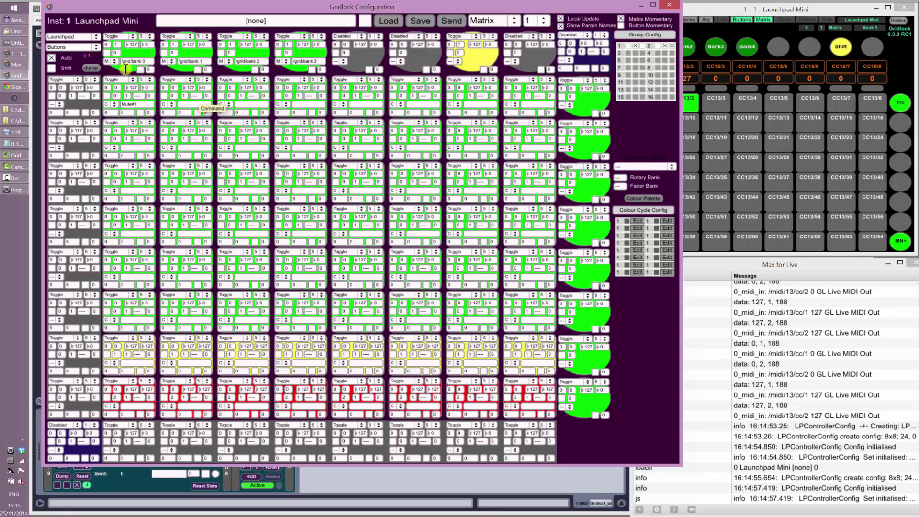
type("Mute#2")
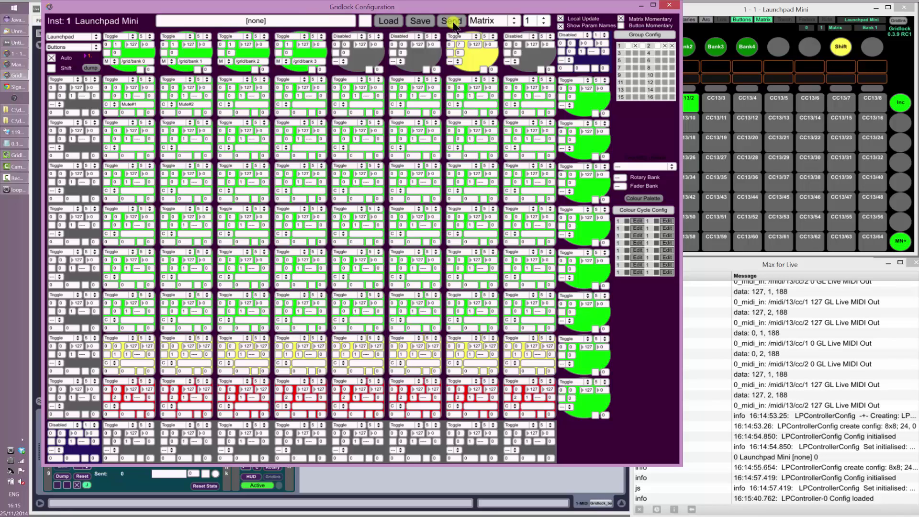
left_click(669, 5)
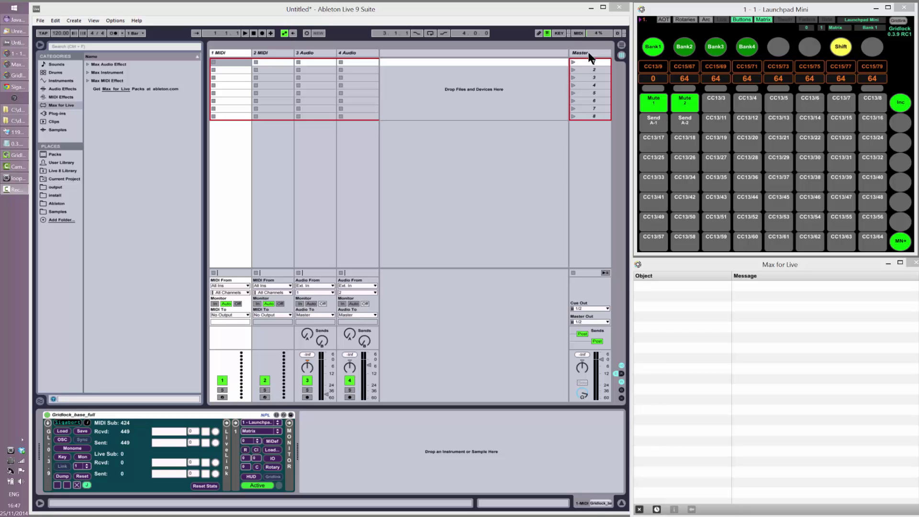
MIDI-map Send A and Send B of 3 Audio to the matrix pads CC13/9 and CC13/10.
left_click(578, 34)
left_click(344, 334)
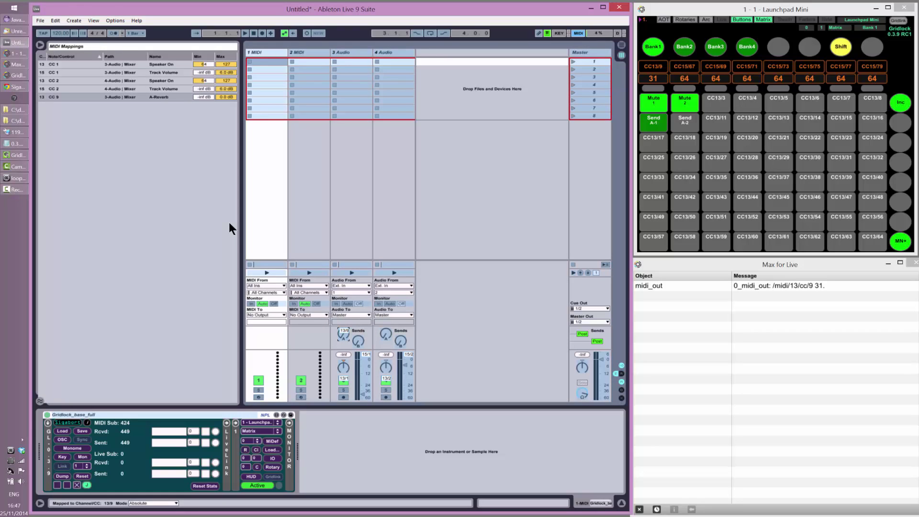
left_click(359, 341)
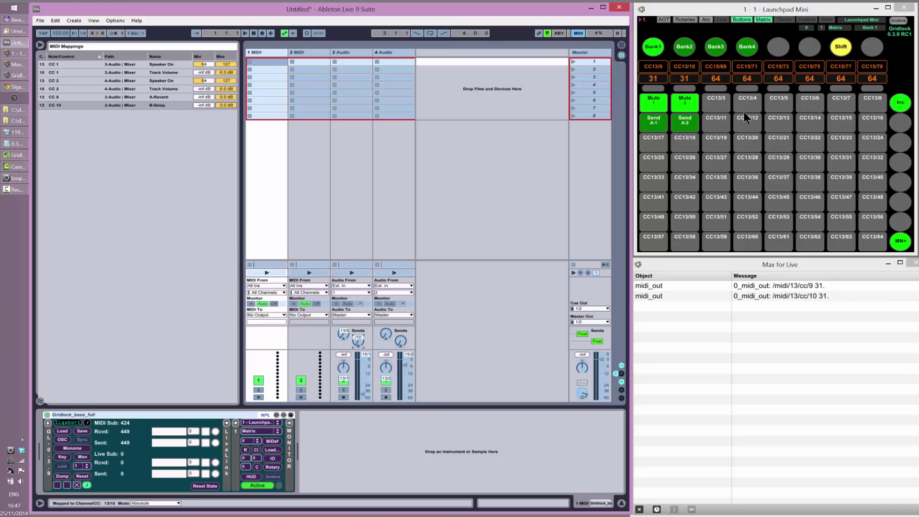
key("ctrl+m")
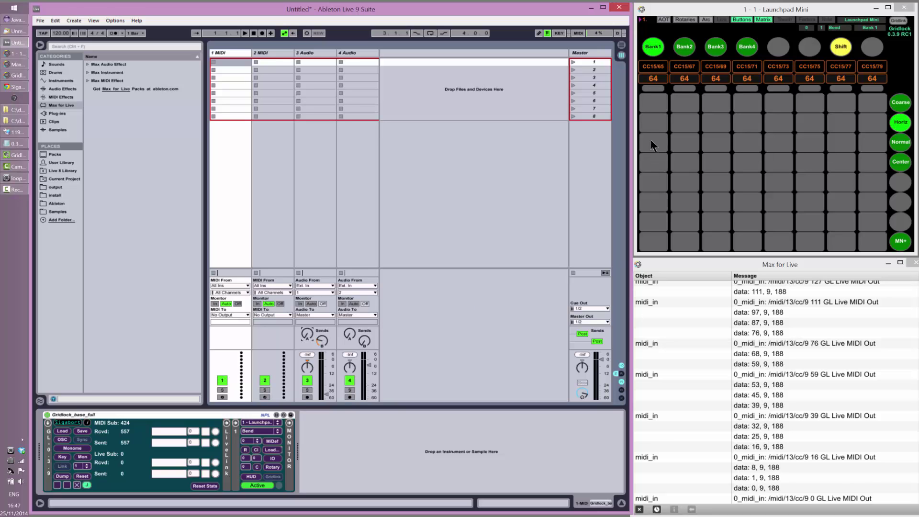
MIDI-map the panning of 3 Audio and 4 Audio to CC15/65 and CC15/66, and test feedback by panning 3 Audio hard left and 4 Audio hard right.
key("ctrl+m")
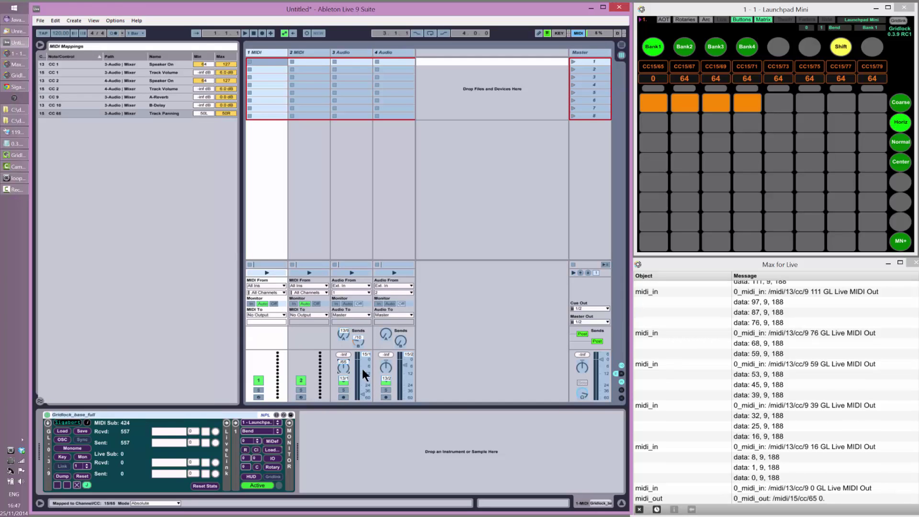
left_click(385, 367)
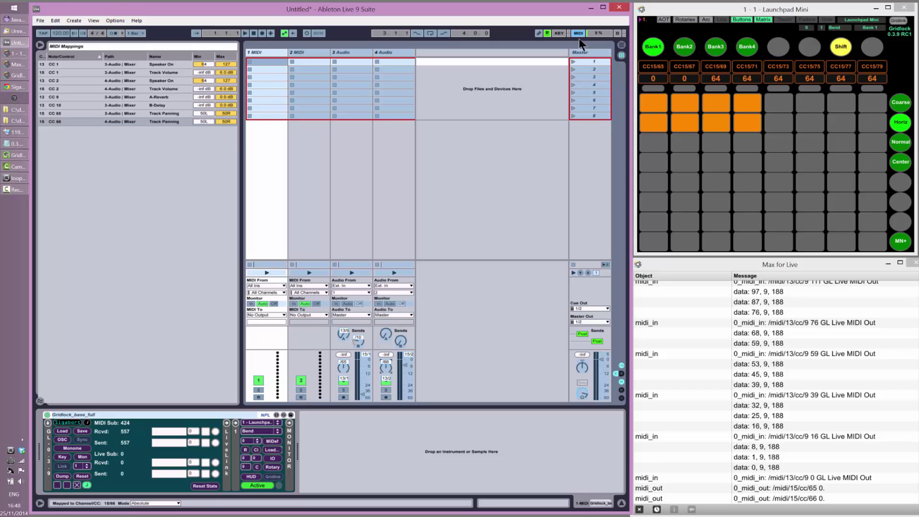
key("ctrl+m")
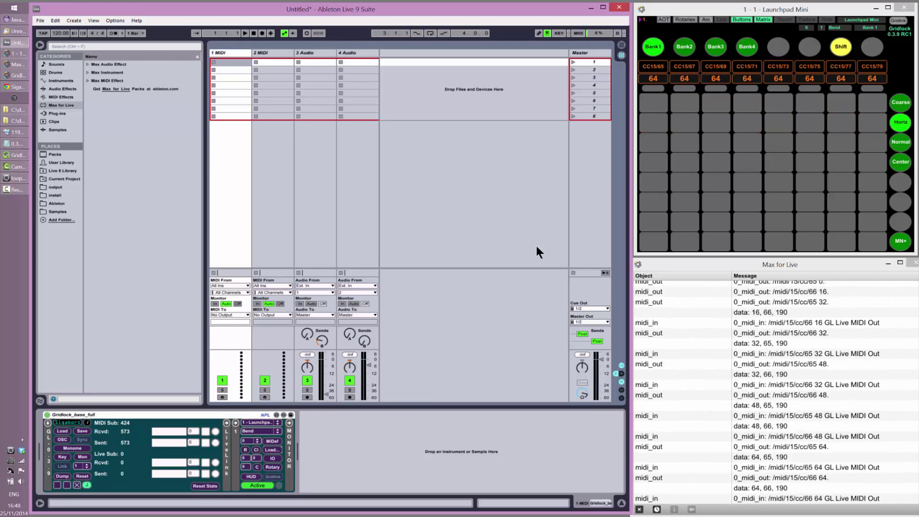
left_click_drag(311, 365, 312, 410)
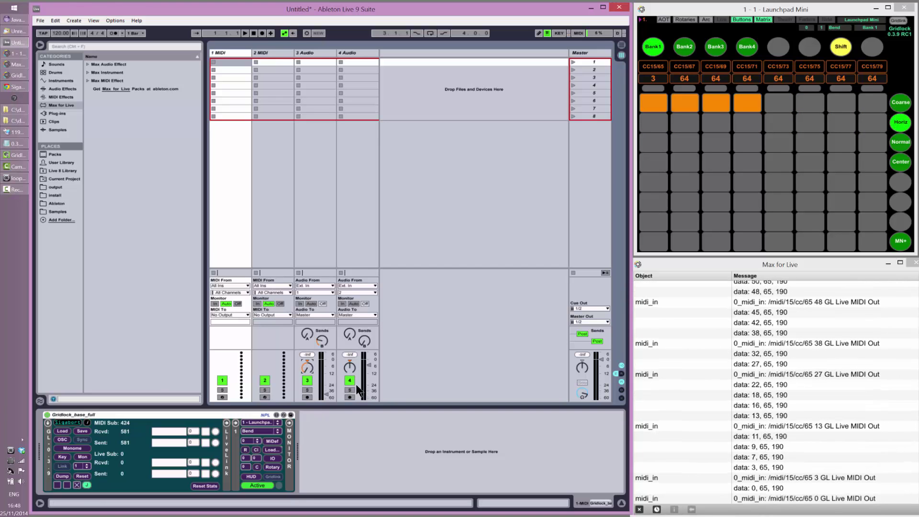
left_click_drag(351, 367, 343, 317)
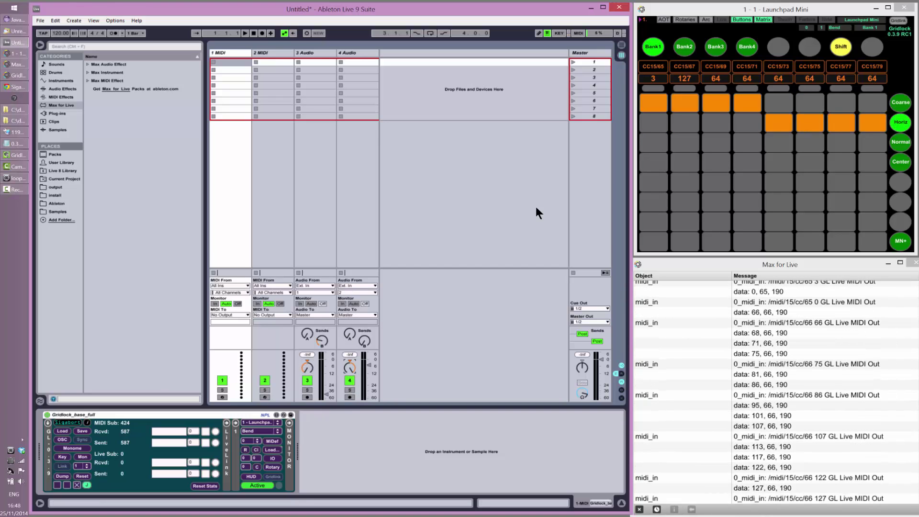